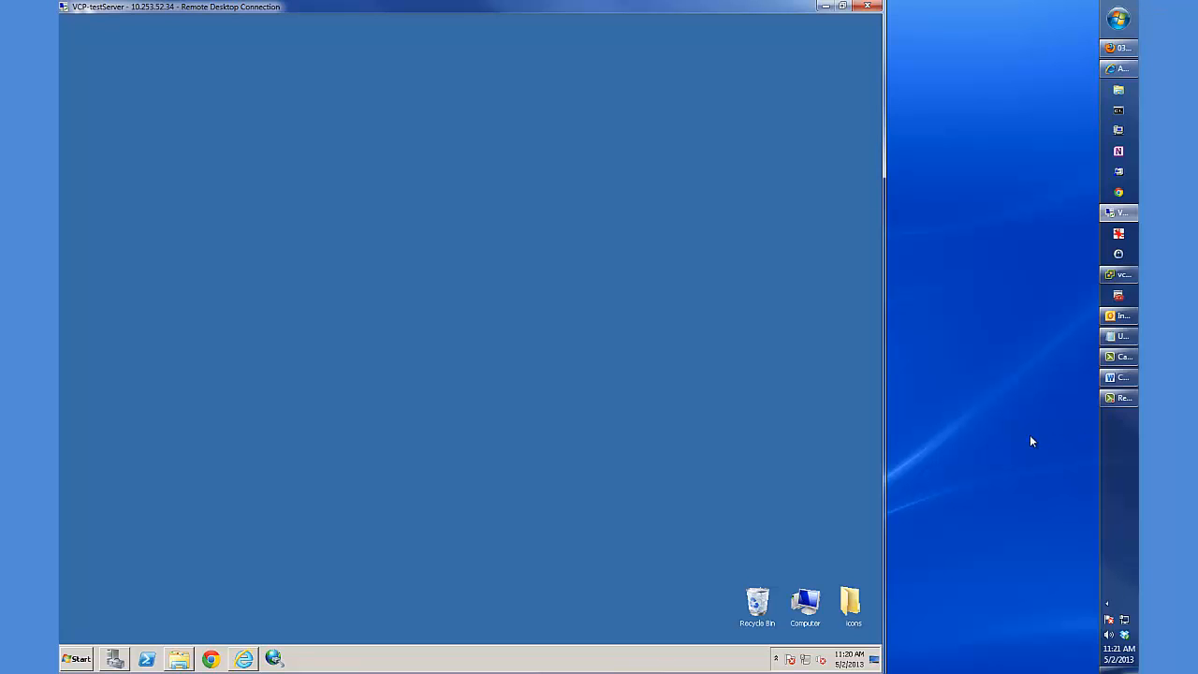
# - Copy the server's initiator name iqn.1991-05.com.microsoft:win-p44kc8jcp8b from iSCSI Initiator's Configuration settings
pyautogui.click(272, 659)
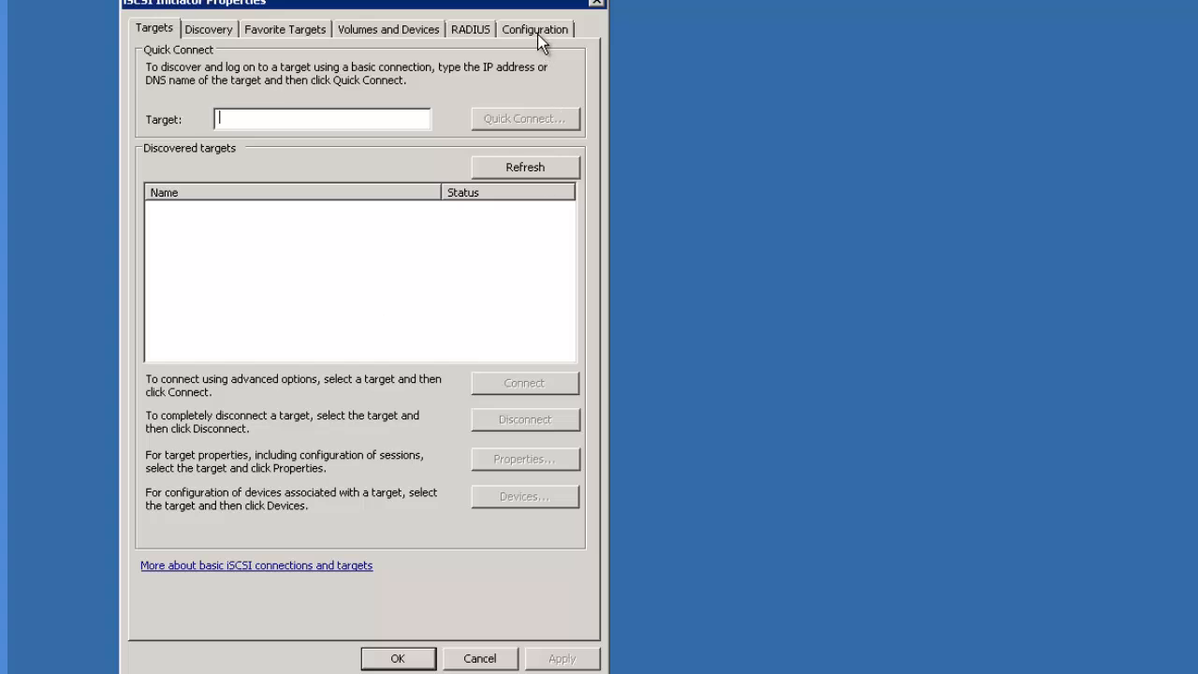
pyautogui.click(540, 34)
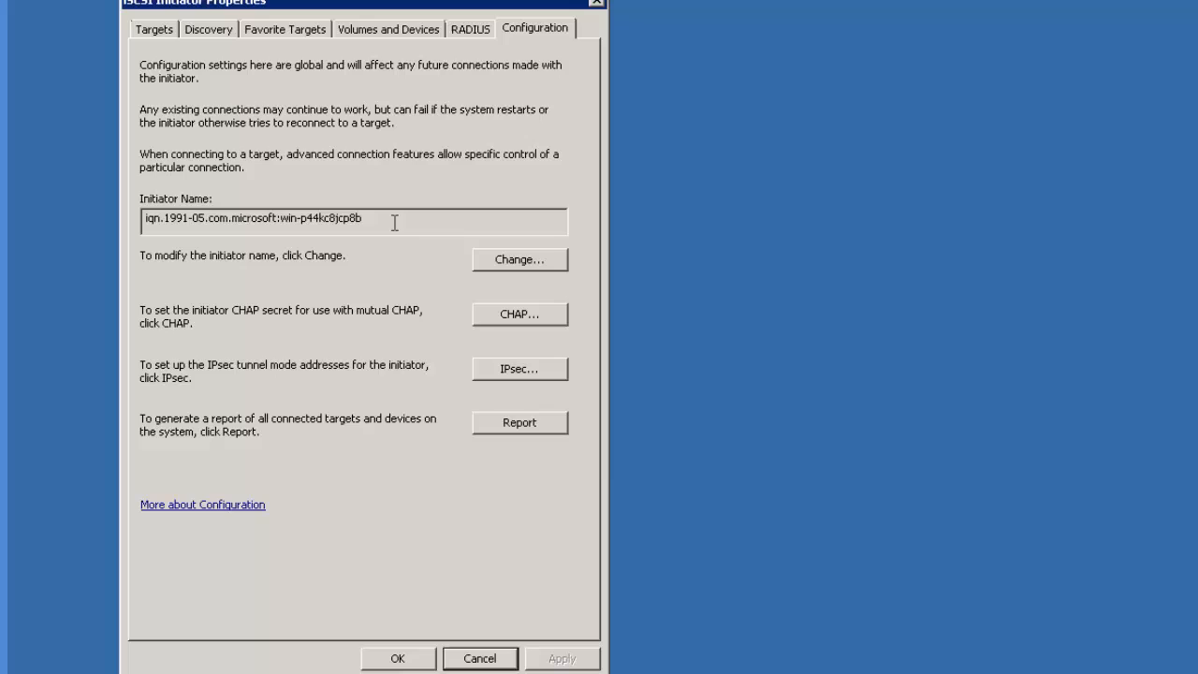
pyautogui.moveTo(390, 227); pyautogui.dragTo(77, 216)
pyautogui.hotkey('ctrl', 'c')
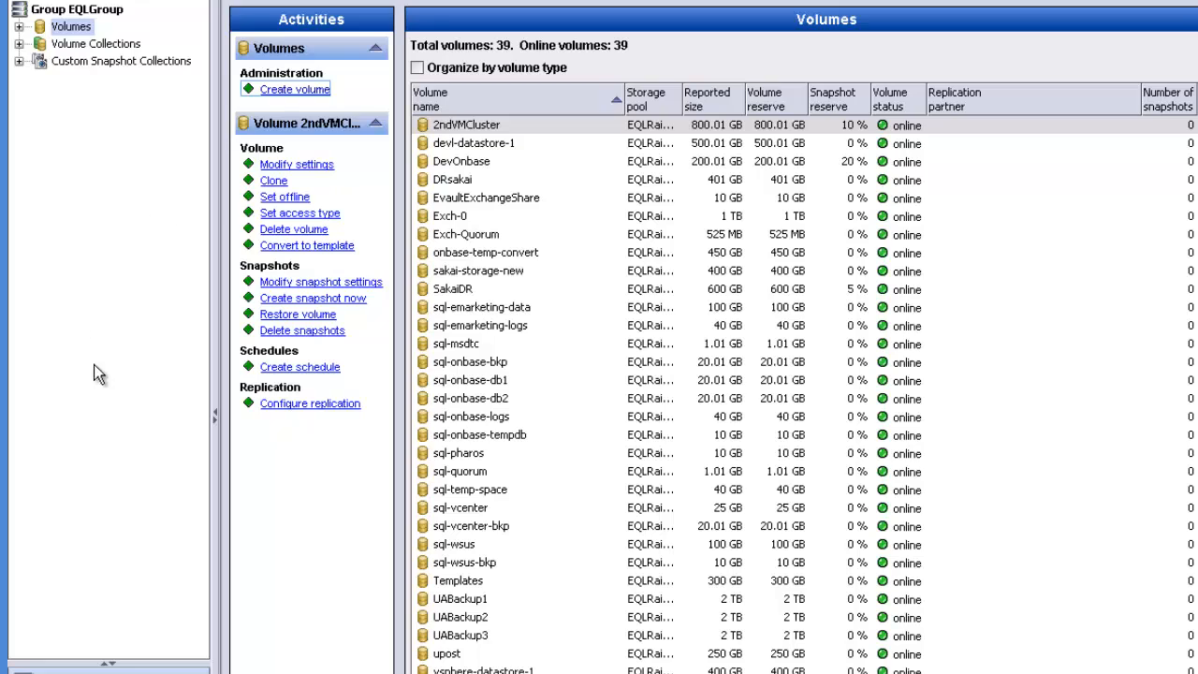
# - Start a new volume named VCP-Angela, described 'Disk for VMware workstation', in pool EQLRaid50
pyautogui.click(298, 89)
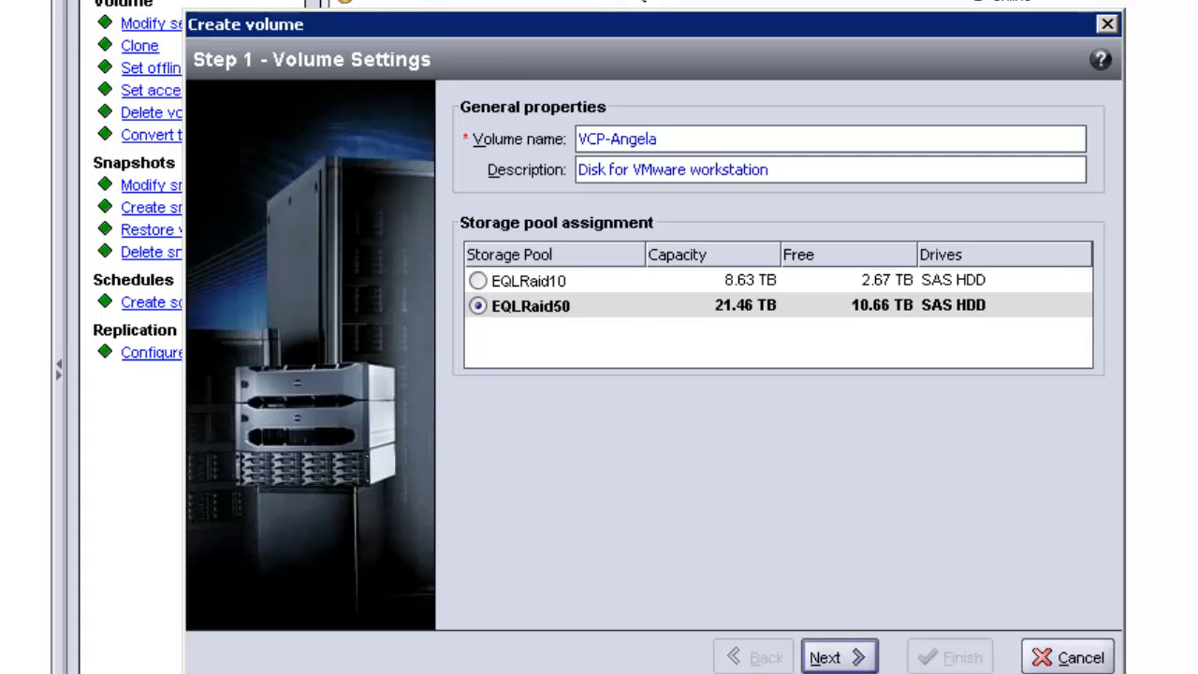
# - Set the volume size to 400 GB and continue to the iSCSI access settings
pyautogui.click(846, 659)
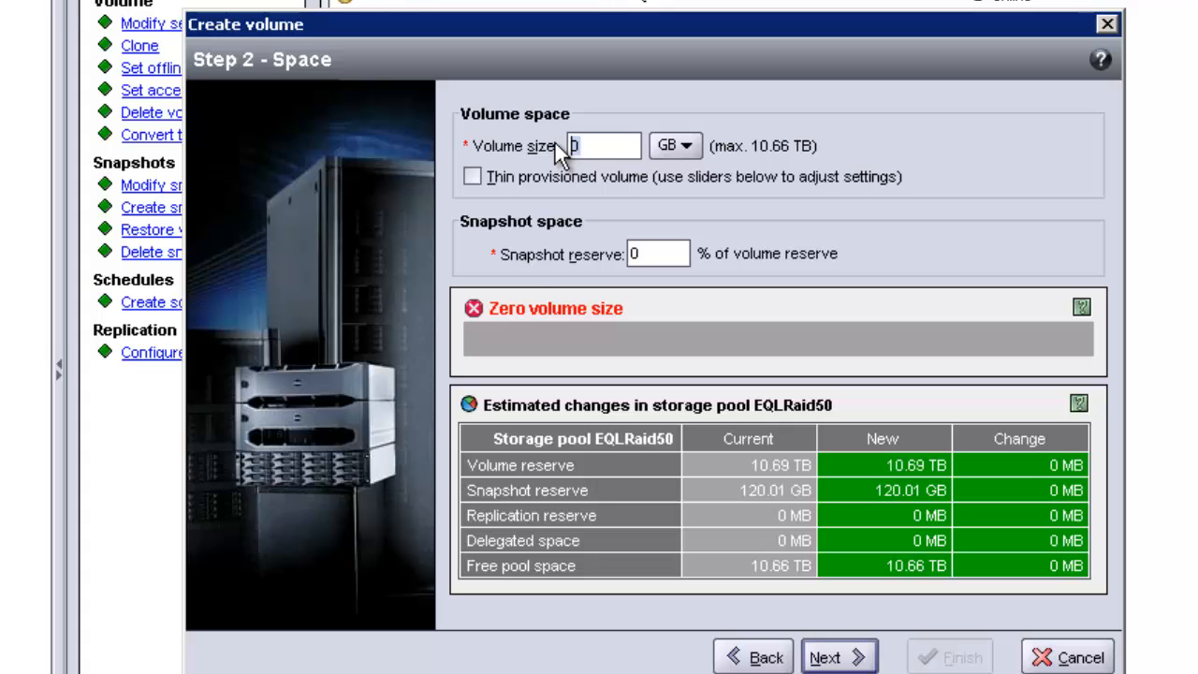
pyautogui.write('400')
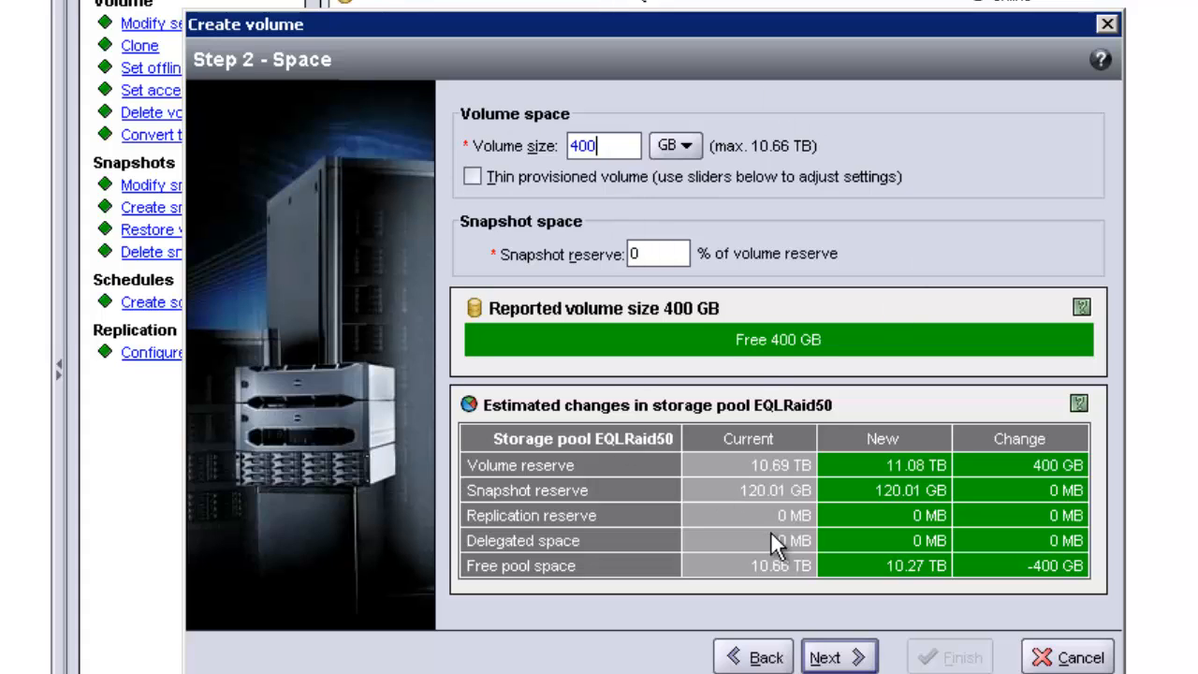
pyautogui.click(838, 659)
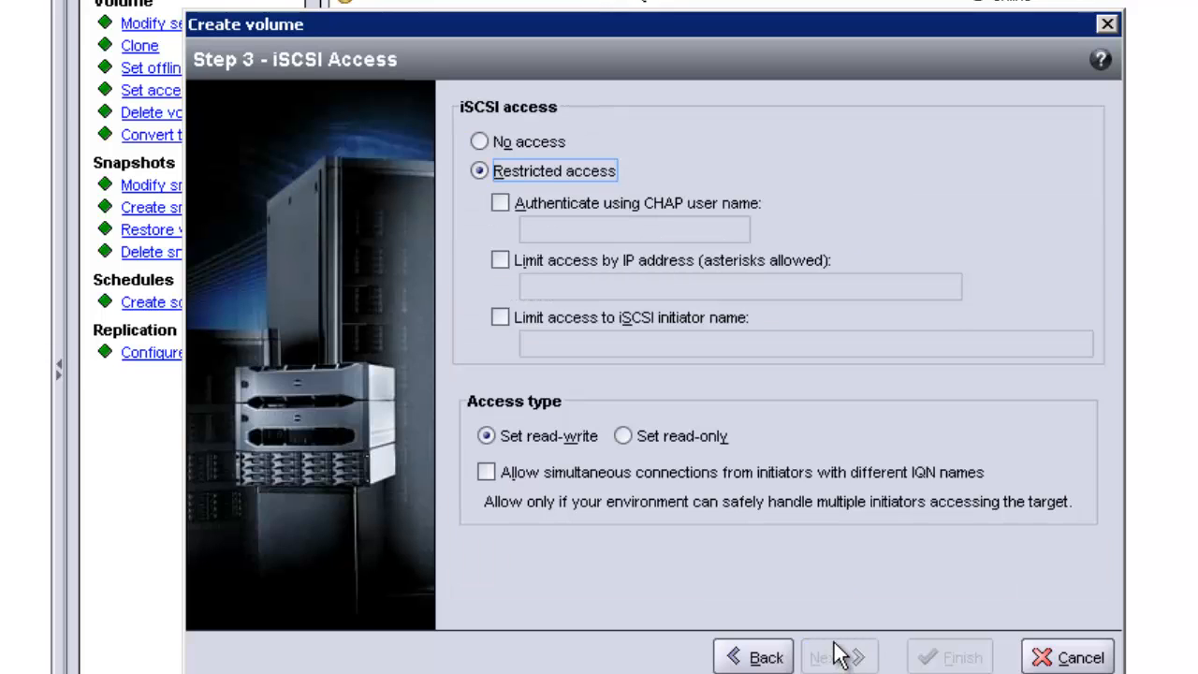
# - Limit access to the pasted initiator IQN and finish creating the VCP-Angela volume
pyautogui.click(507, 323)
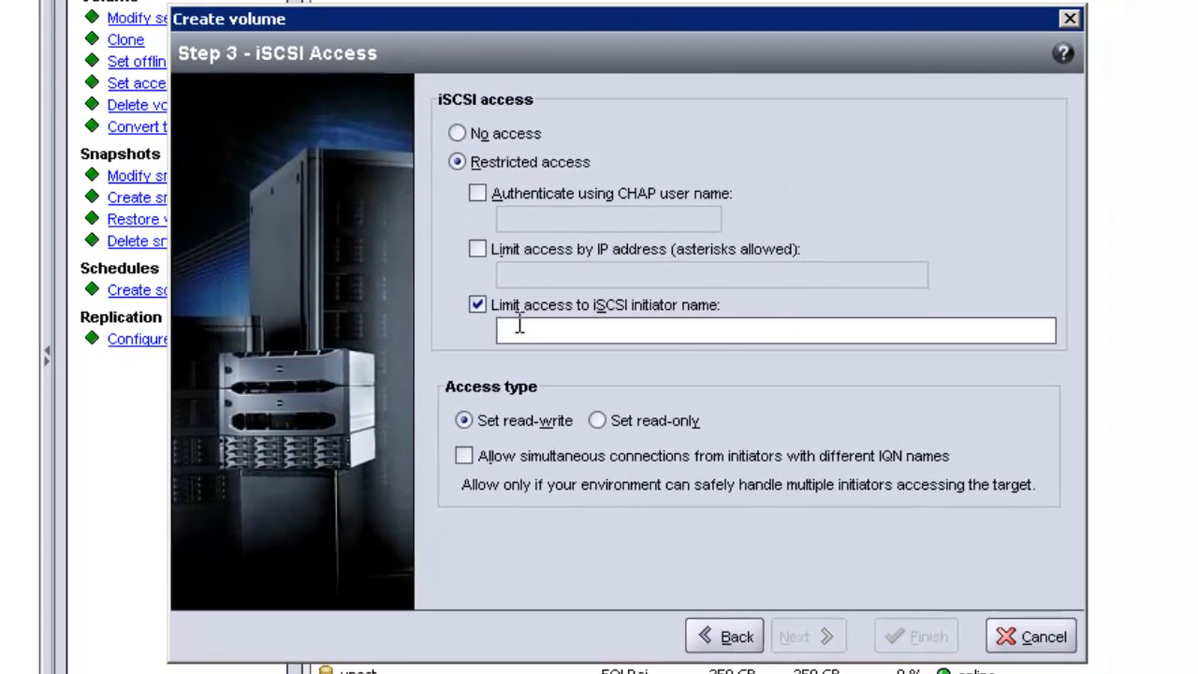
pyautogui.hotkey('ctrl', 'v')
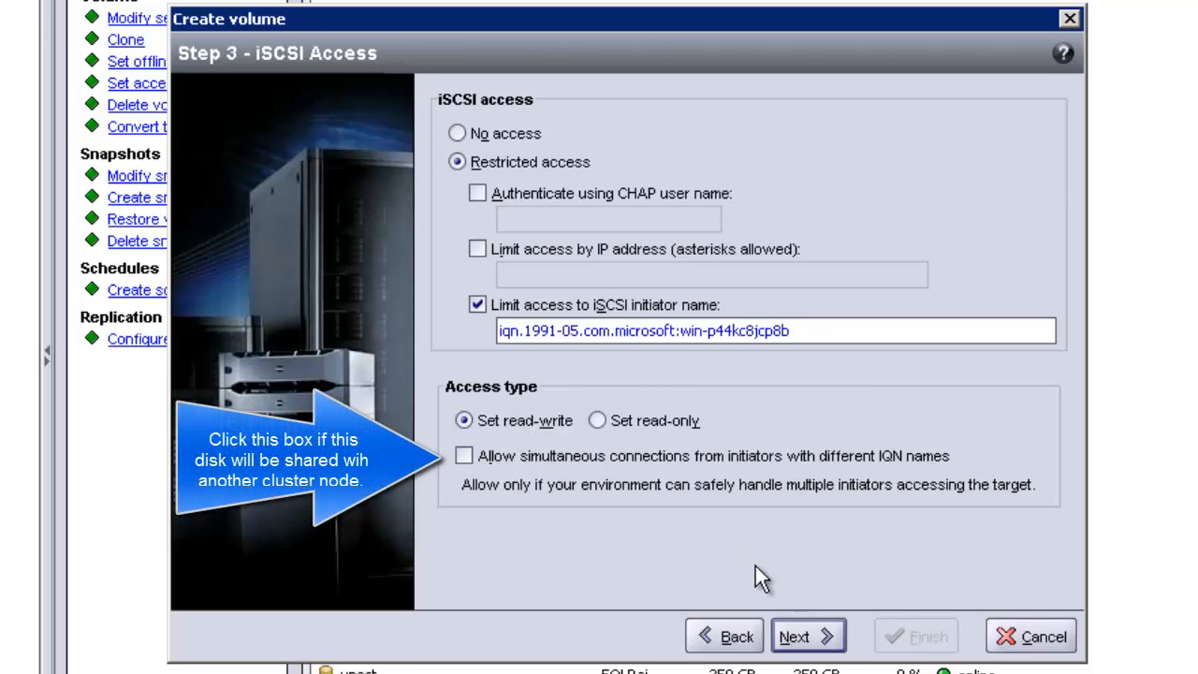
pyautogui.click(811, 637)
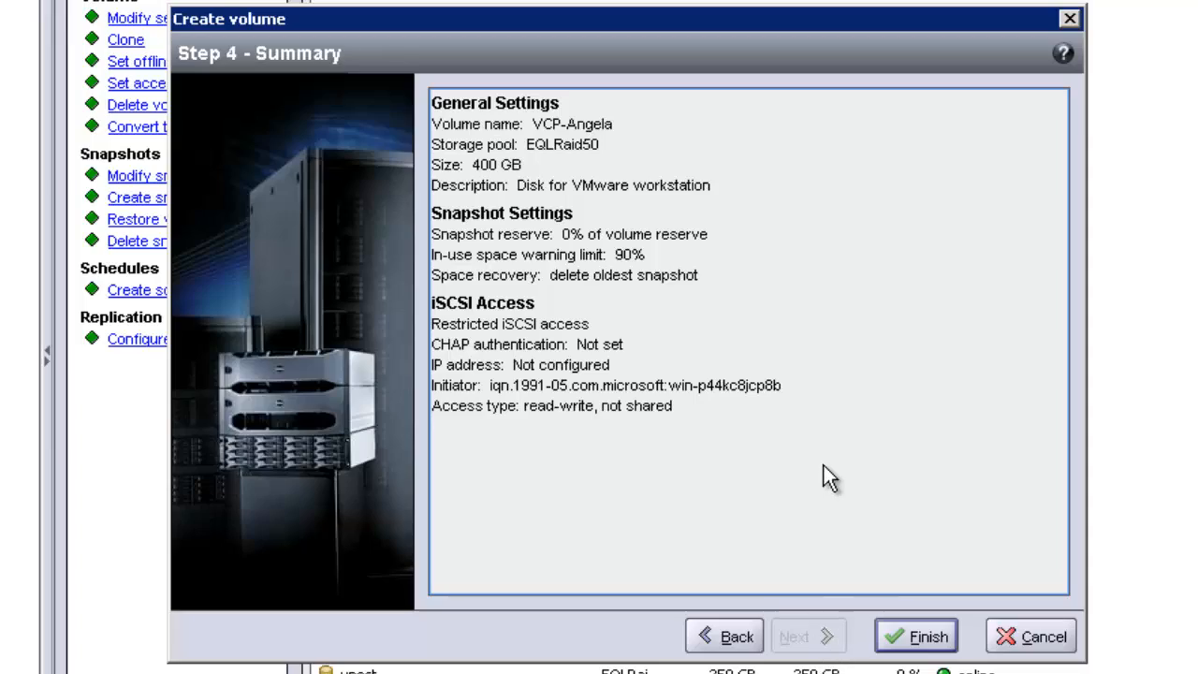
pyautogui.click(922, 637)
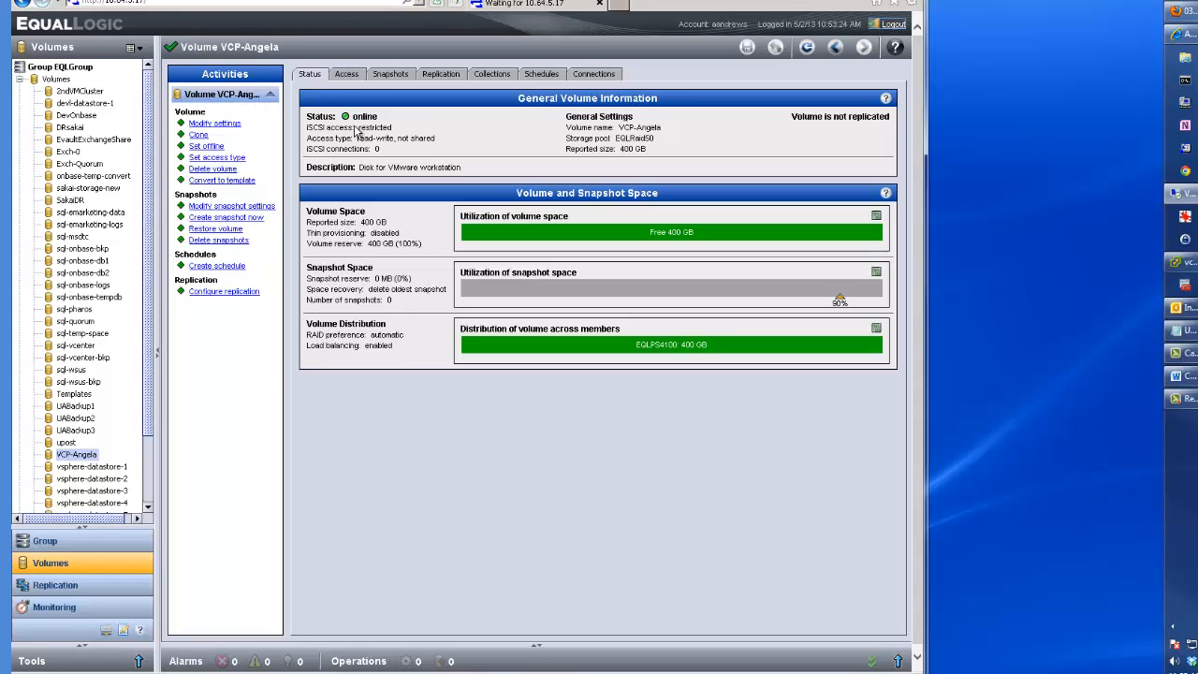
# - Confirm VCP-Angela's access record and copy its iSCSI target name to the clipboard
pyautogui.click(594, 73)
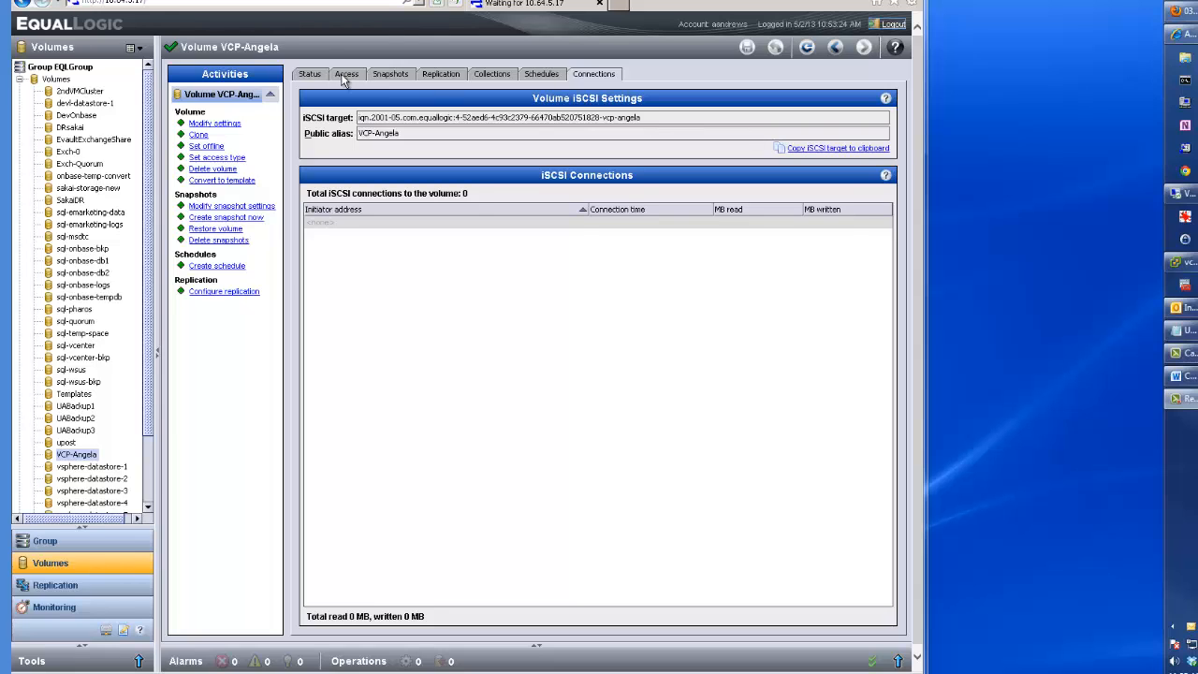
pyautogui.click(346, 75)
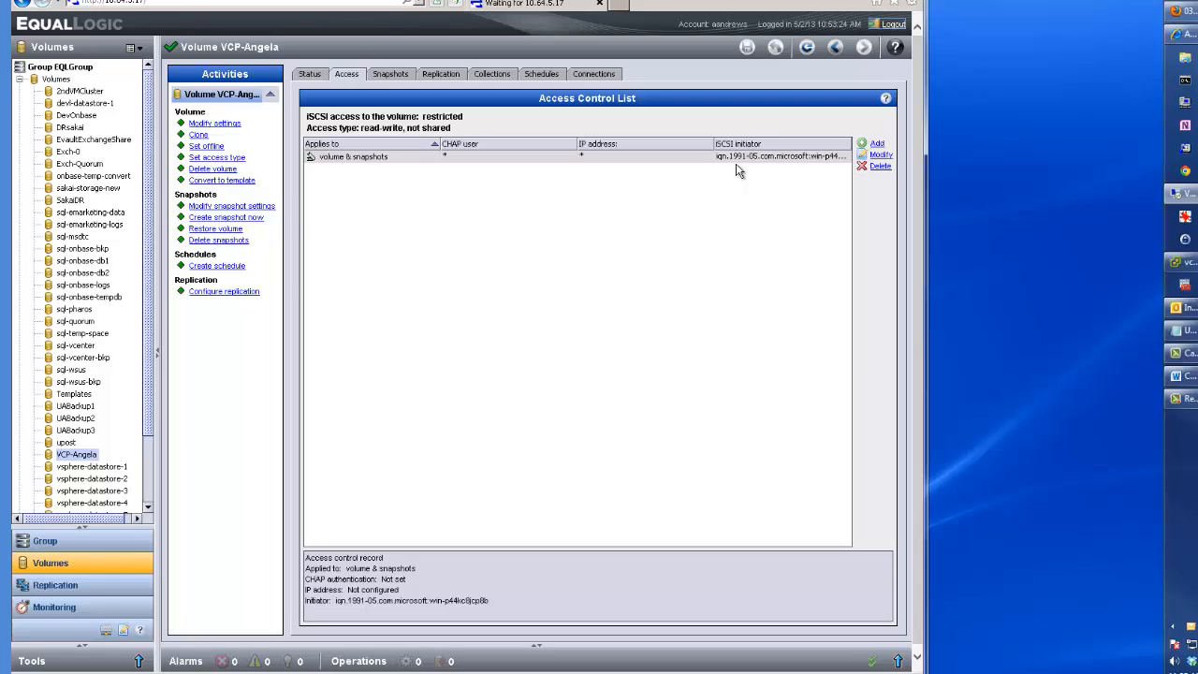
pyautogui.click(601, 73)
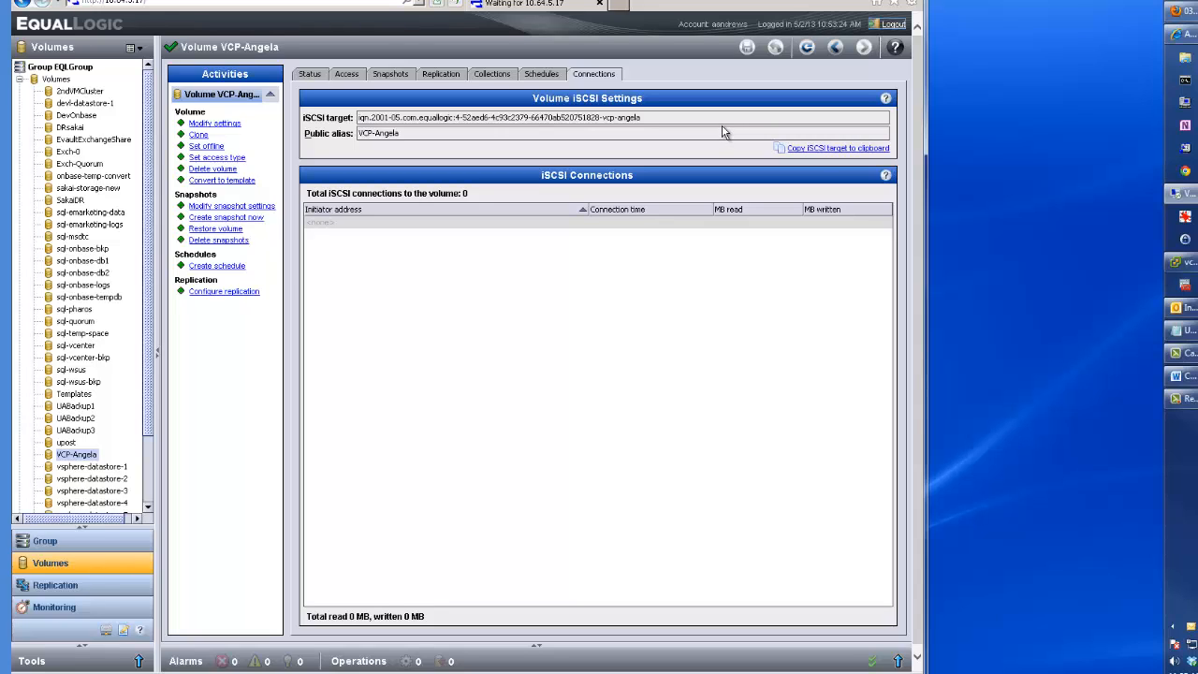
pyautogui.click(815, 150)
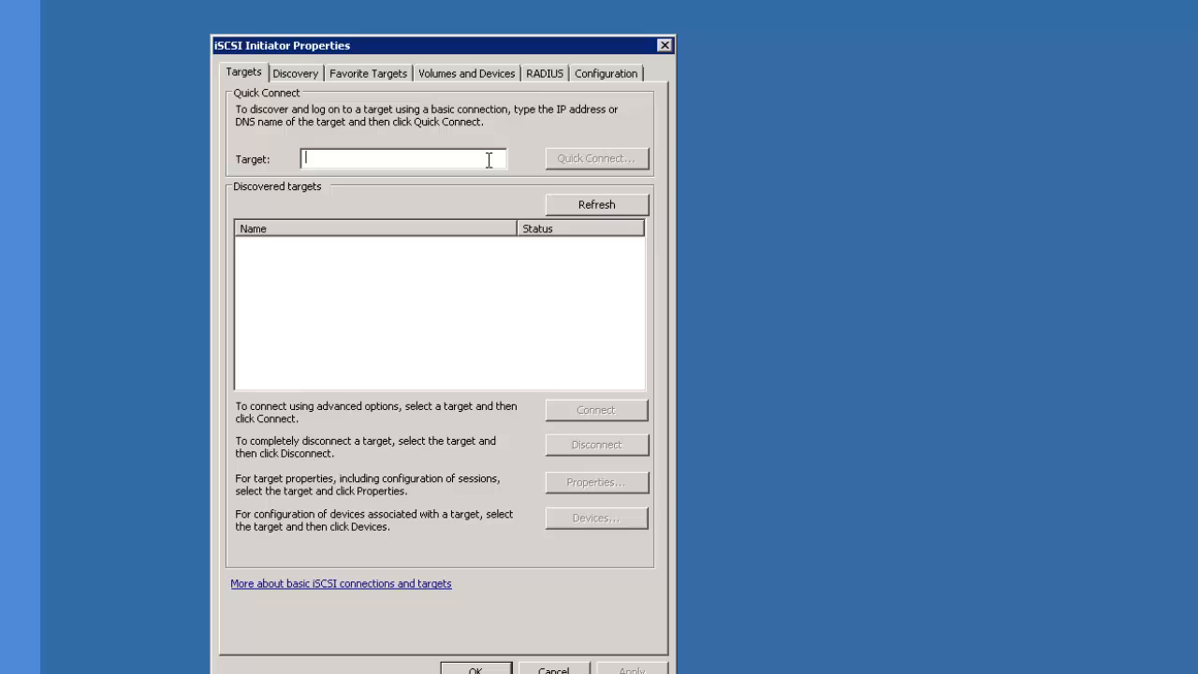
# - Quick Connect the iSCSI Initiator to the EqualLogic target at 10.64.5.17
pyautogui.hotkey('ctrl', 'v')
pyautogui.doubleClick(487, 163)
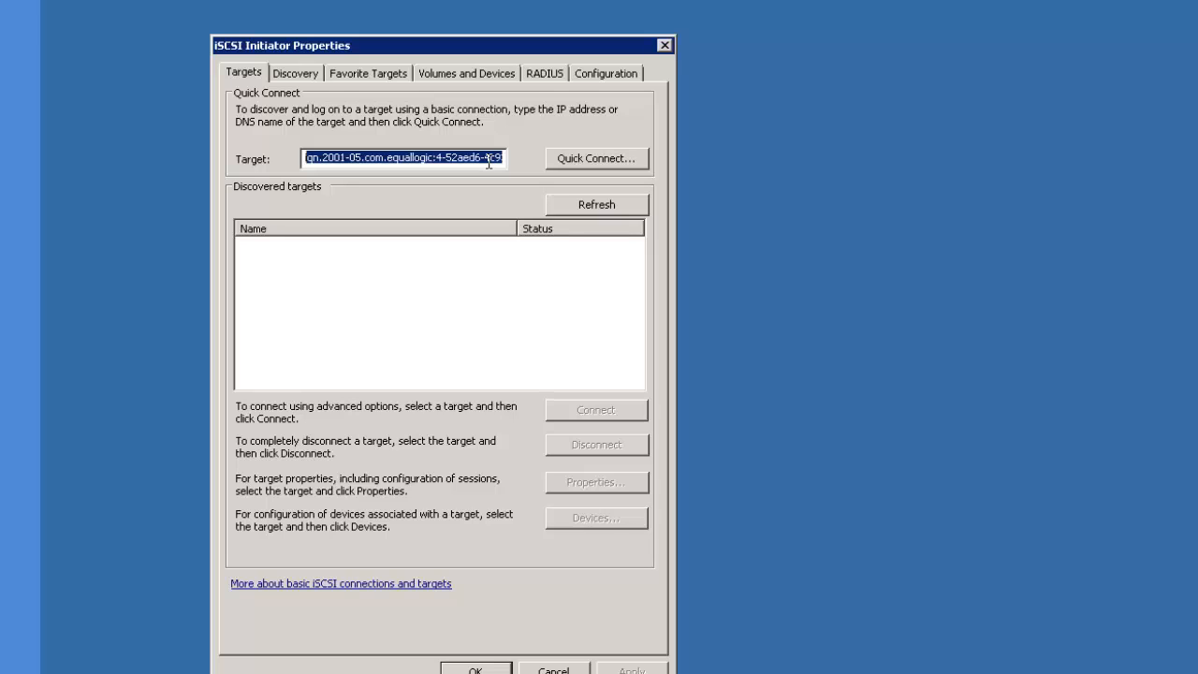
pyautogui.press('BackSpace')
pyautogui.write('10.6')
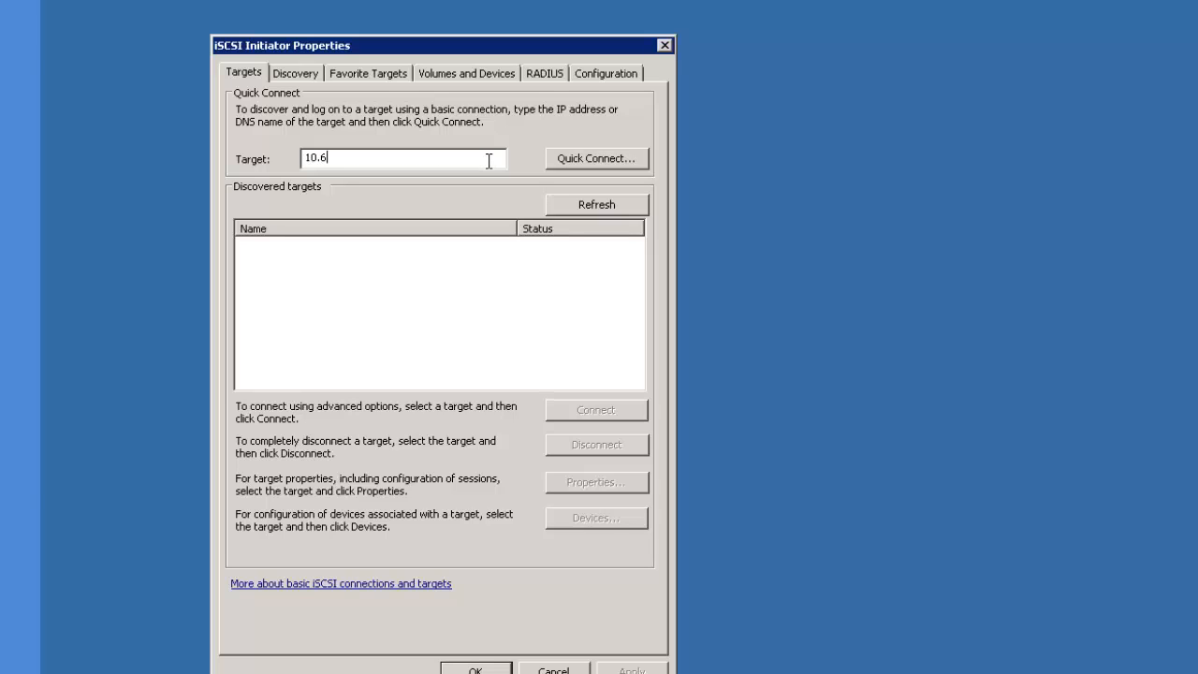
pyautogui.write('4.5.17')
pyautogui.click(589, 158)
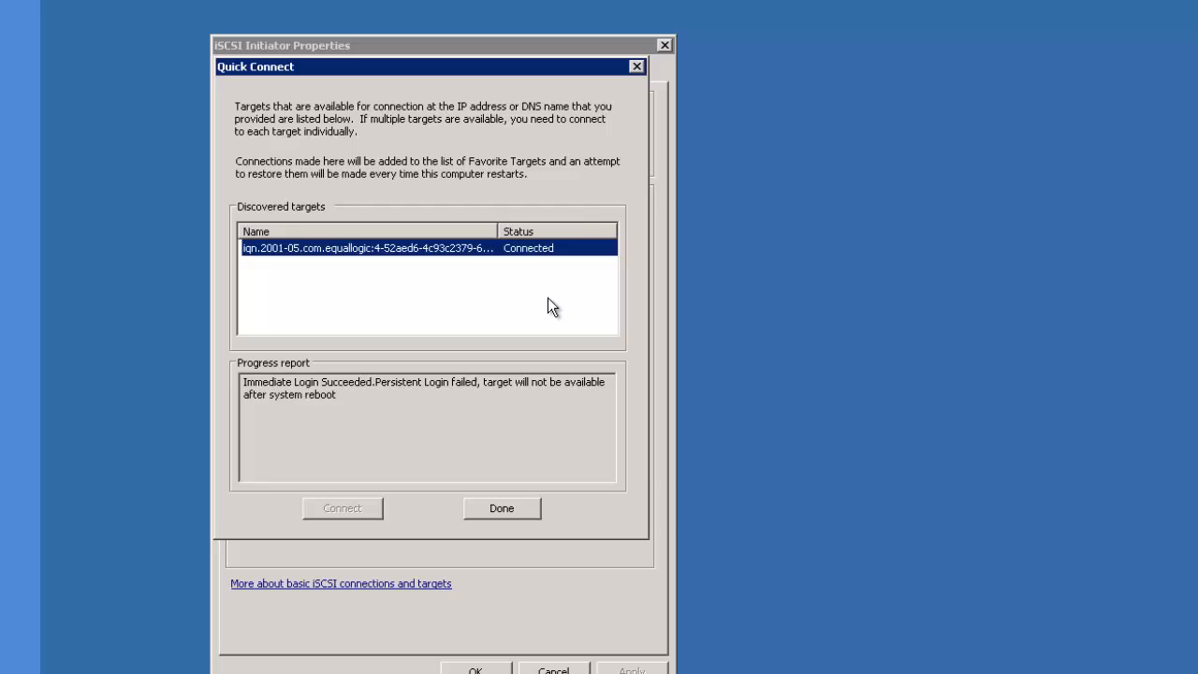
pyautogui.click(503, 511)
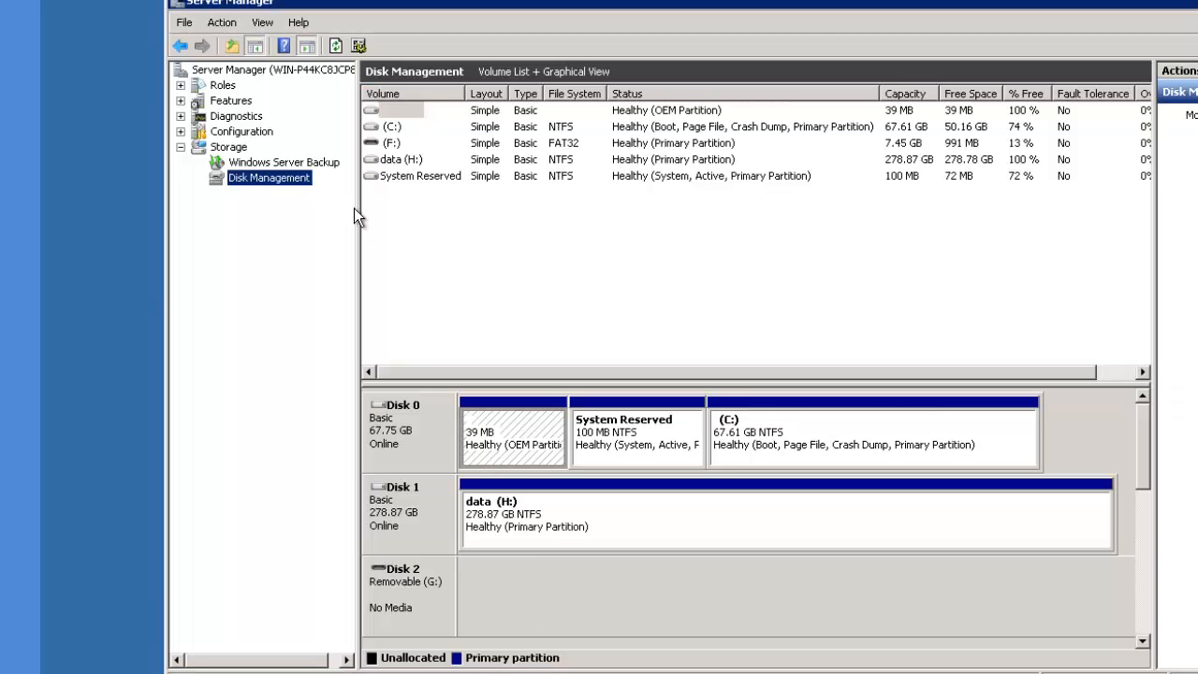
# - Rescan Disk Management and bring the new 400 GB Disk 4 online
pyautogui.click(335, 46)
pyautogui.scroll(-1, 1155, 506)
pyautogui.scroll(-1, 1157, 512)
pyautogui.scroll(-1, 1160, 521)
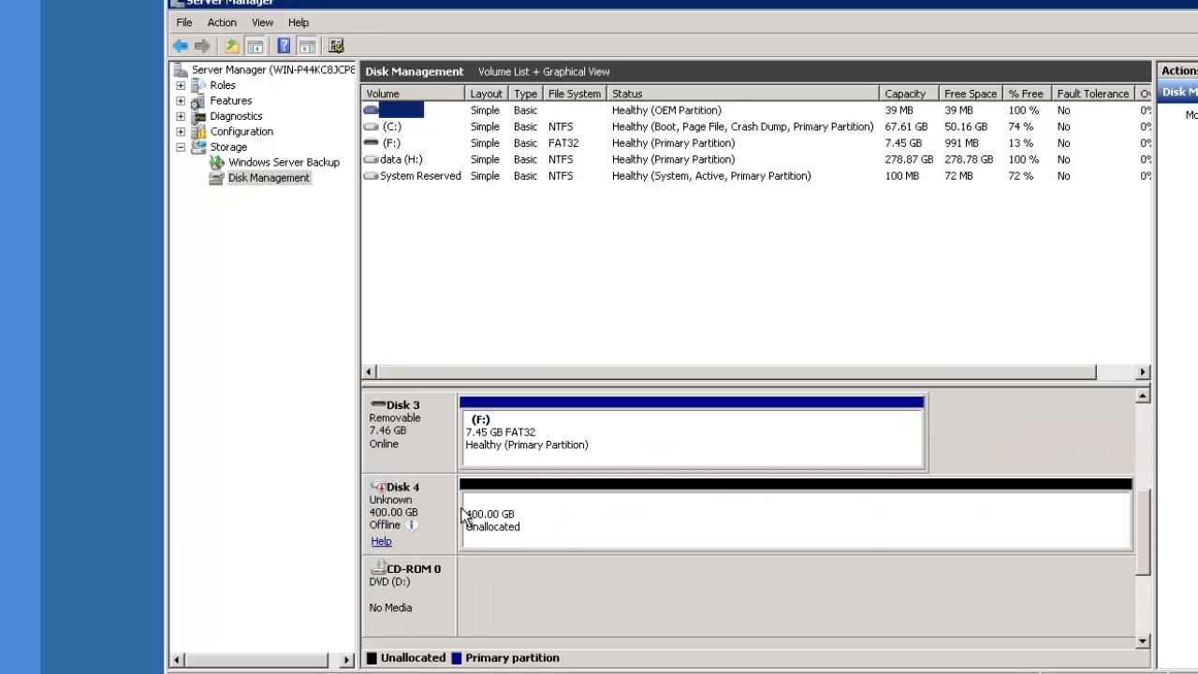
pyautogui.rightClick(410, 505)
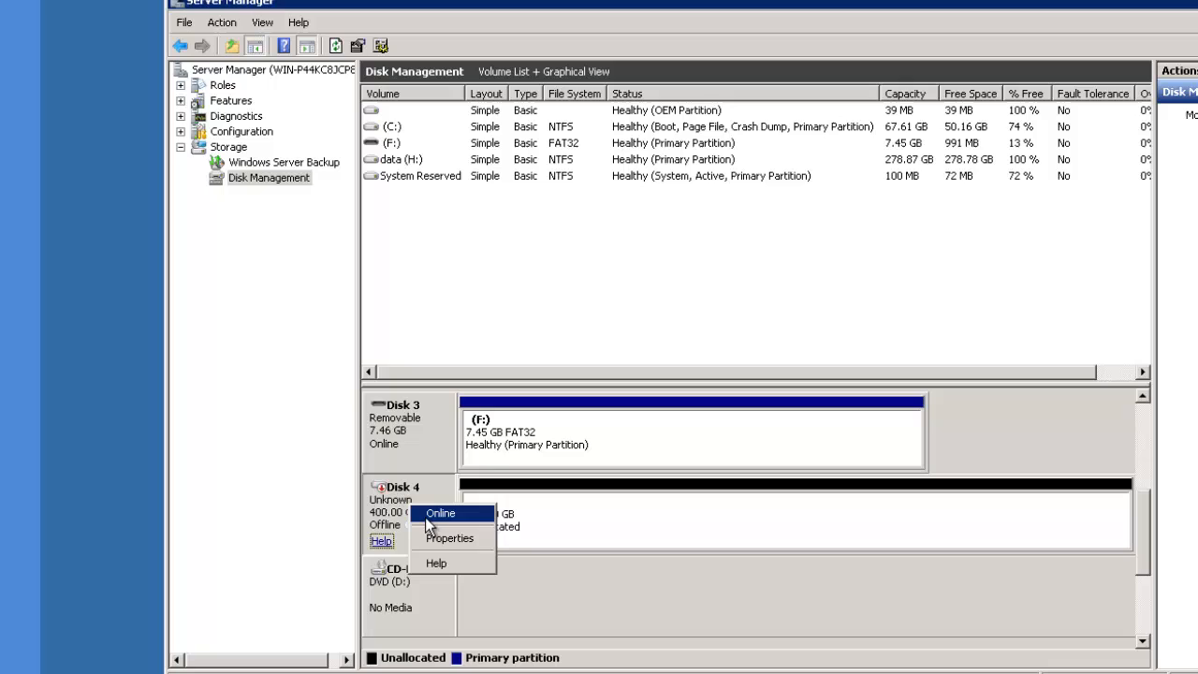
pyautogui.rightClick(600, 507)
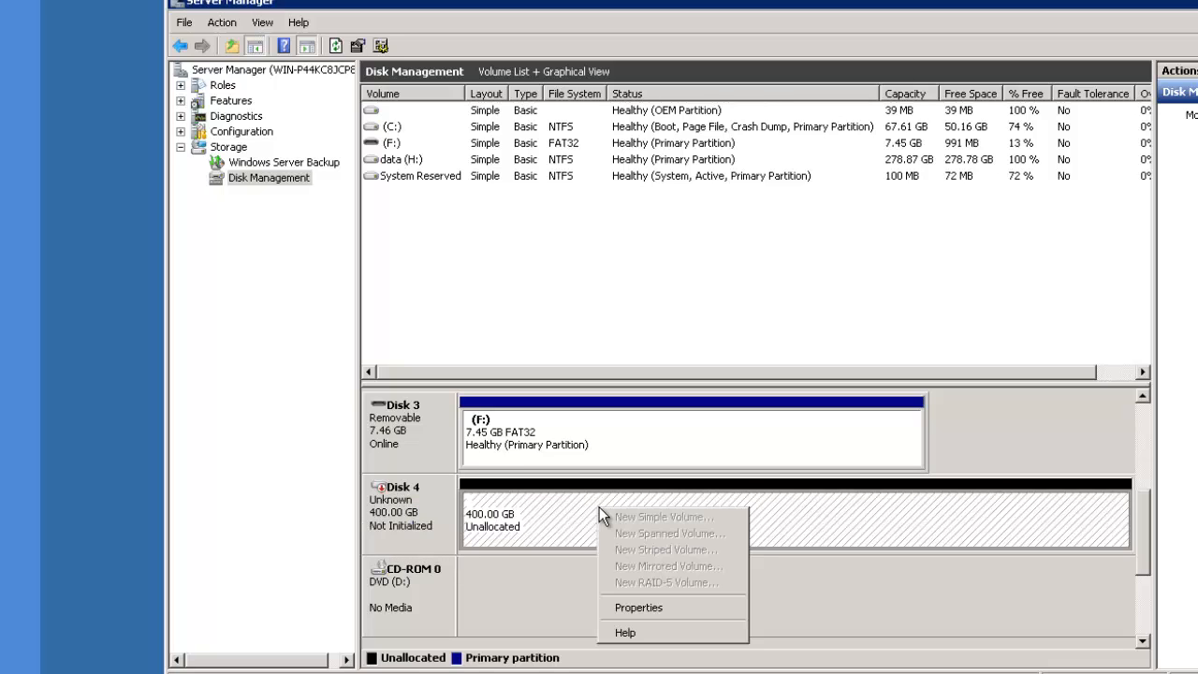
pyautogui.click(412, 535)
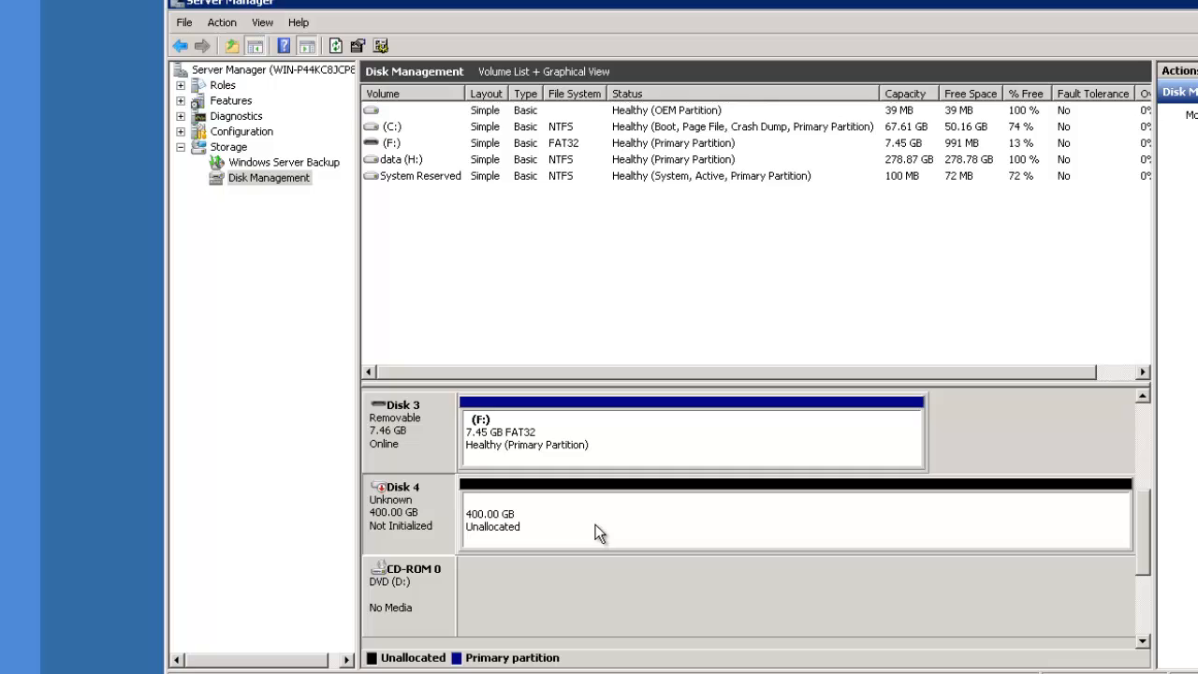
# - Initialize Disk 4 as an MBR basic disk
pyautogui.rightClick(380, 525)
pyautogui.click(405, 530)
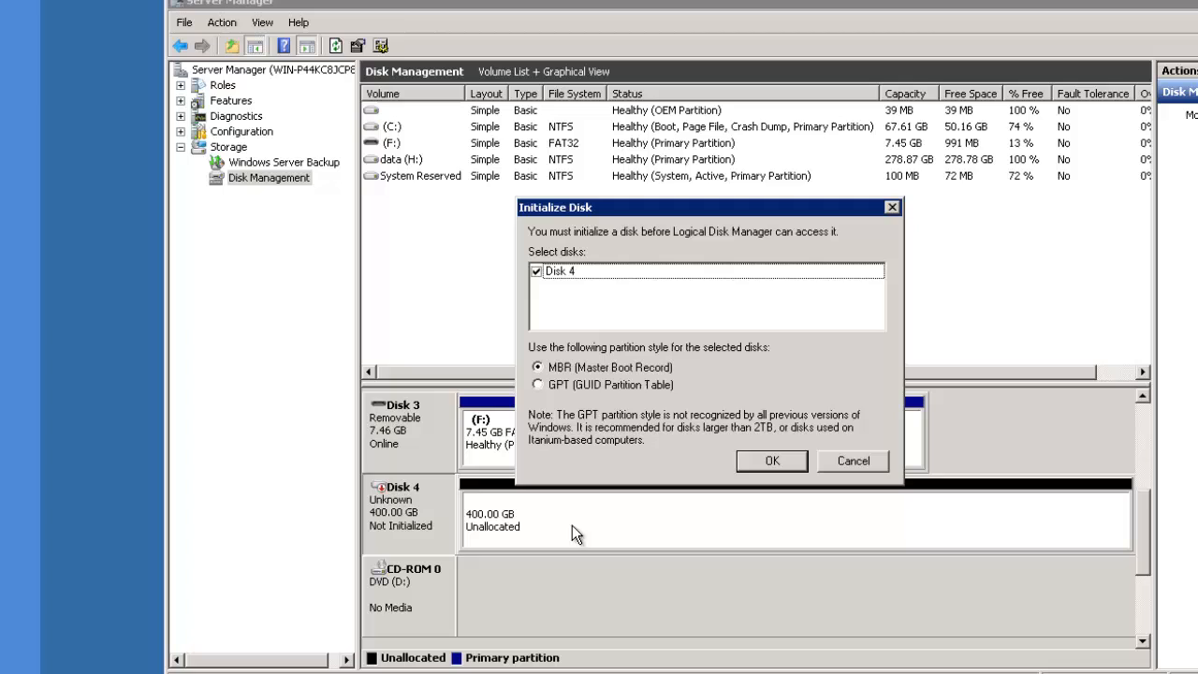
pyautogui.click(773, 461)
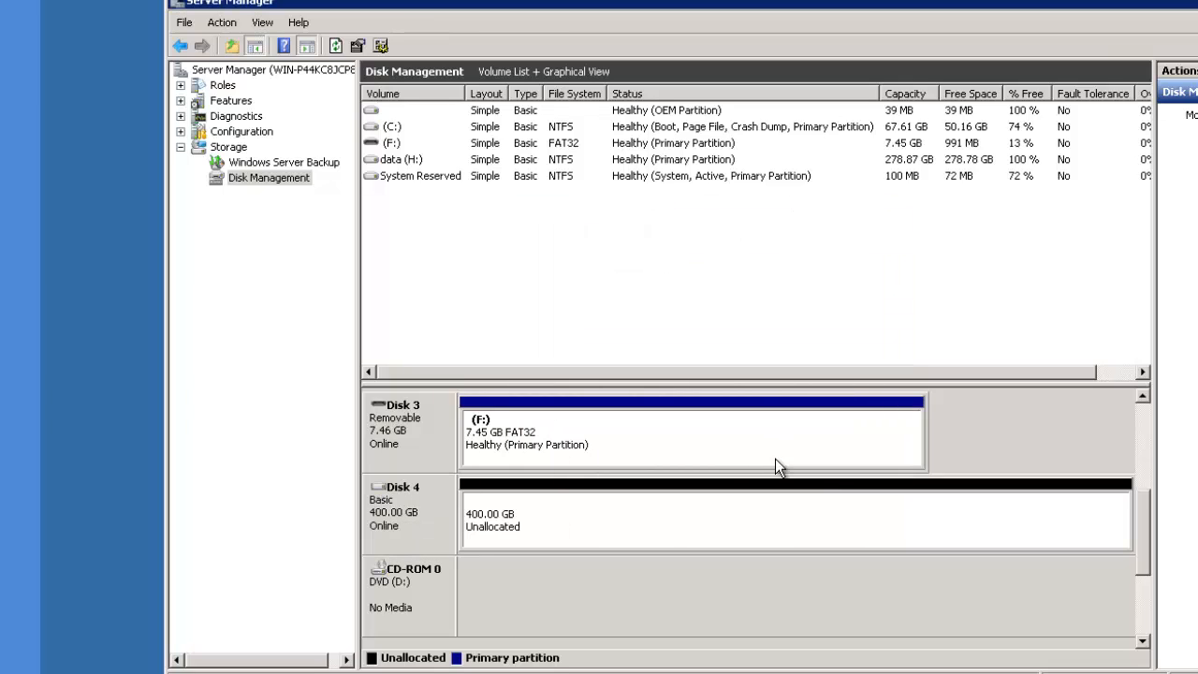
# - Create a 409602 MB NTFS simple volume New Volume (I:) on Disk 4 with quick format
pyautogui.rightClick(685, 503)
pyautogui.click(713, 513)
pyautogui.click(709, 450)
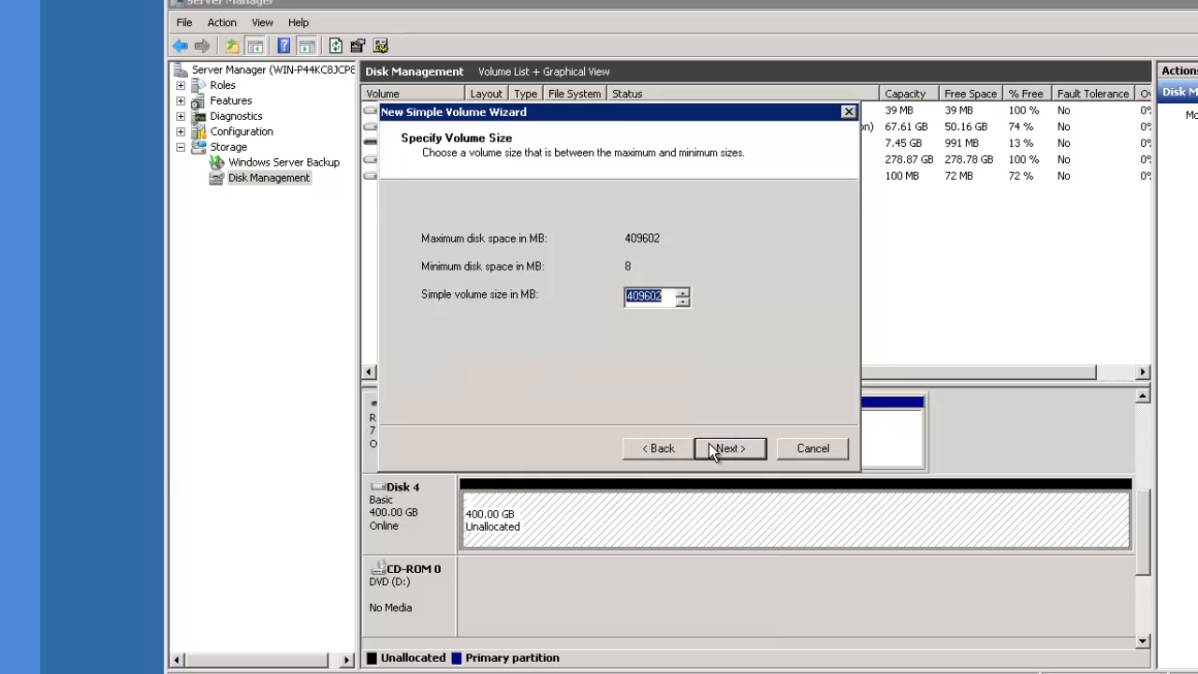
pyautogui.click(712, 450)
pyautogui.click(712, 451)
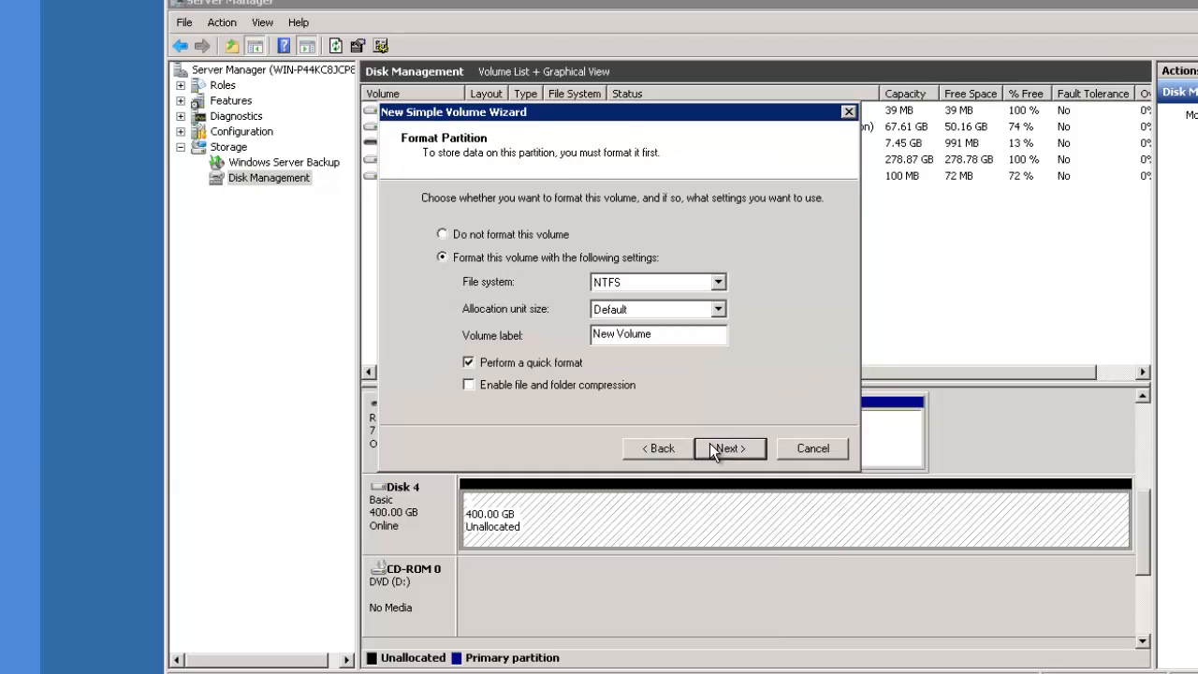
pyautogui.click(715, 452)
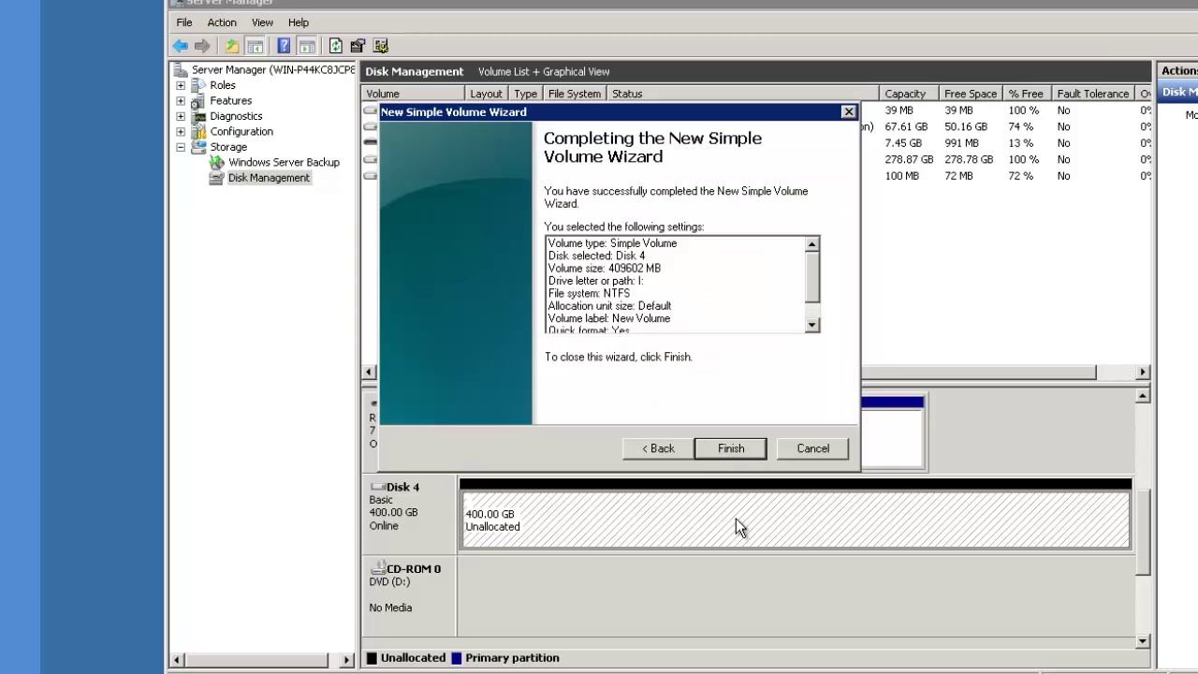
pyautogui.click(731, 452)
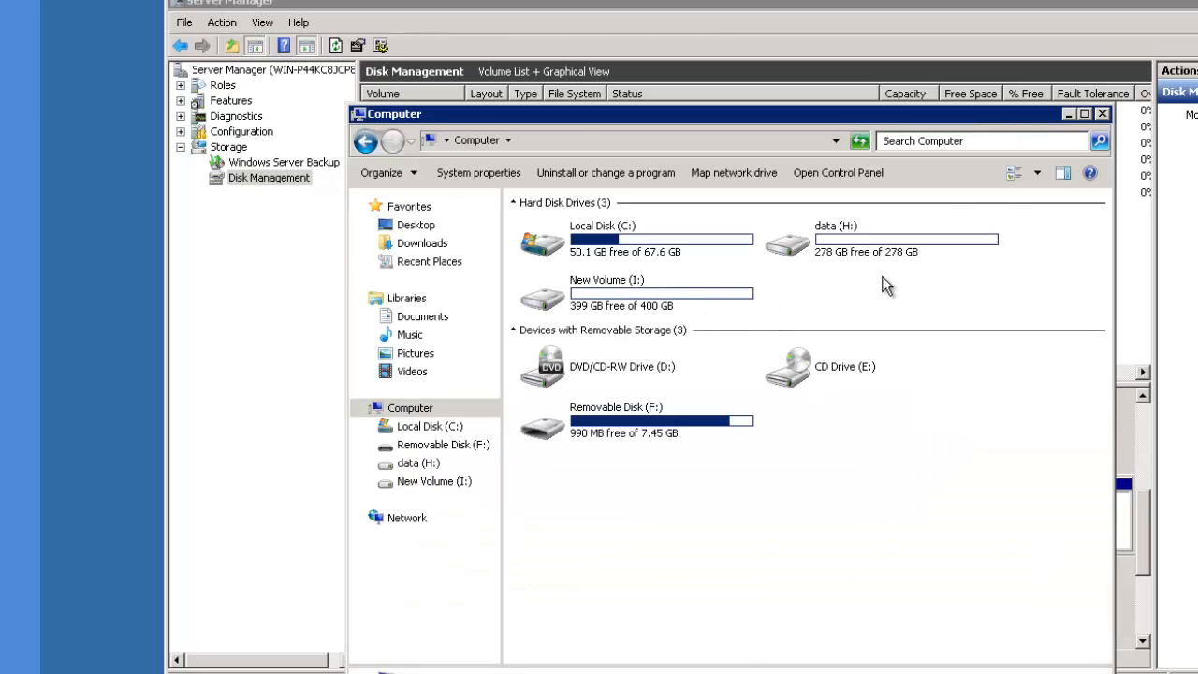
# - Open the empty New Volume (I:) drive from Computer
pyautogui.doubleClick(641, 304)
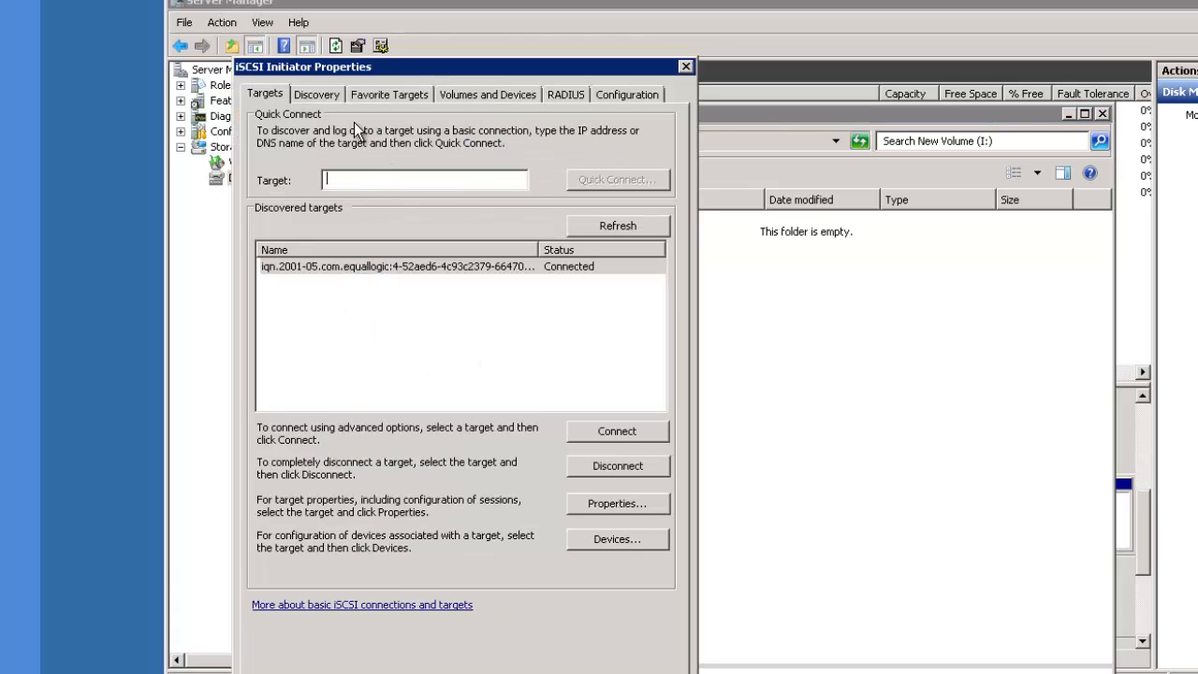
# - Show the Favorite Targets list containing the vcp-angela EqualLogic target
pyautogui.click(477, 96)
pyautogui.click(398, 97)
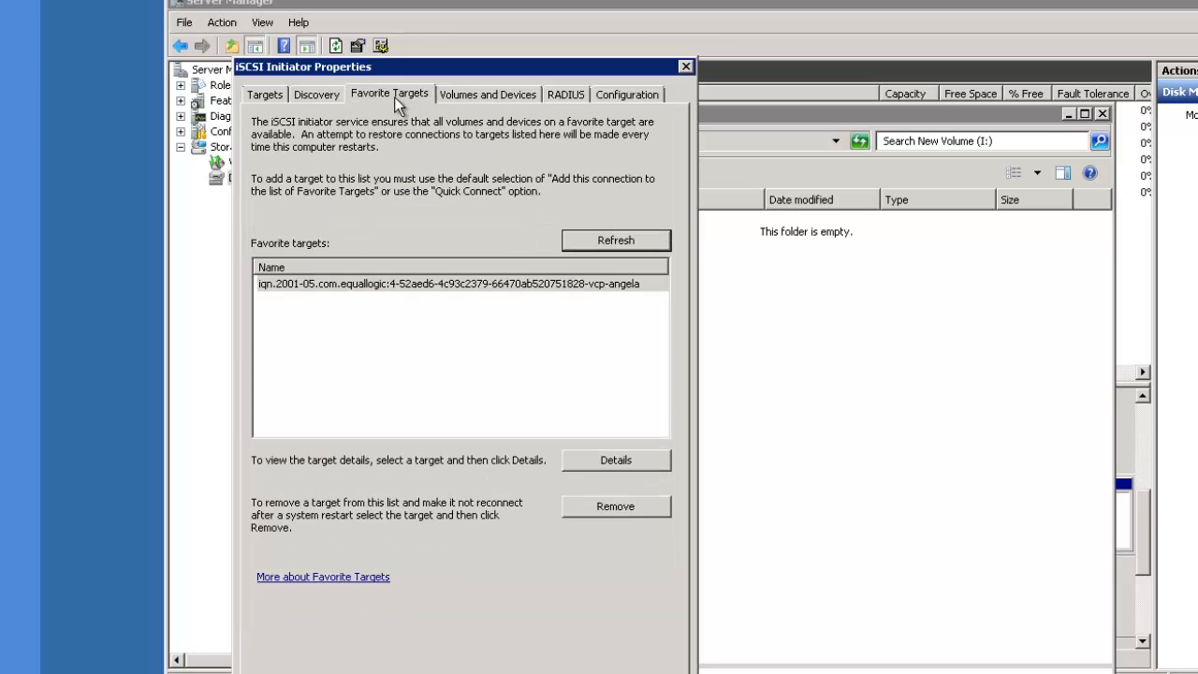